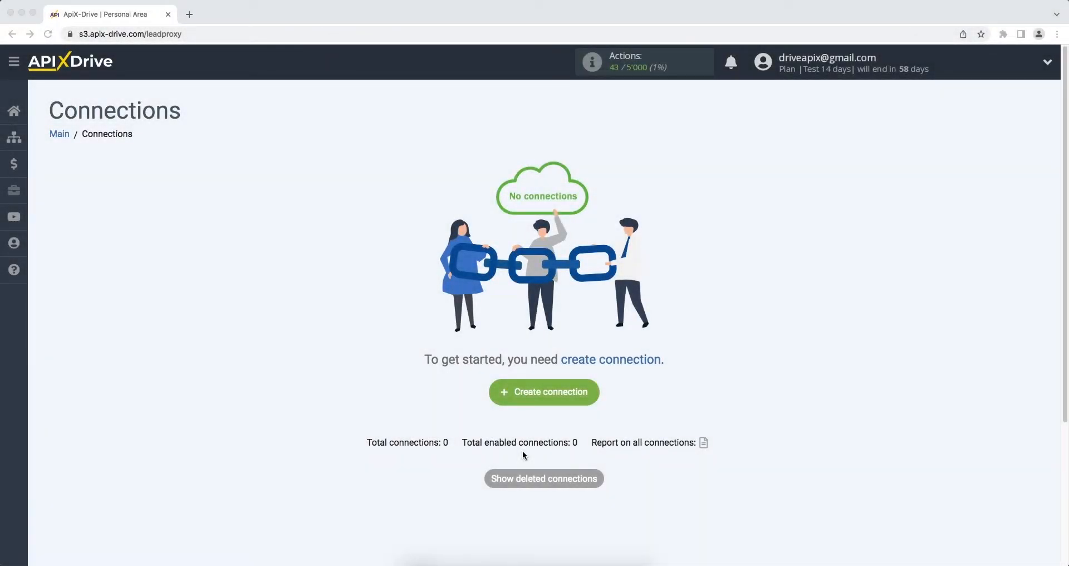
Step: Create a new connection and set Salesforce CRM as its data source system
{"action": "left_click", "coordinate": [506, 397]}
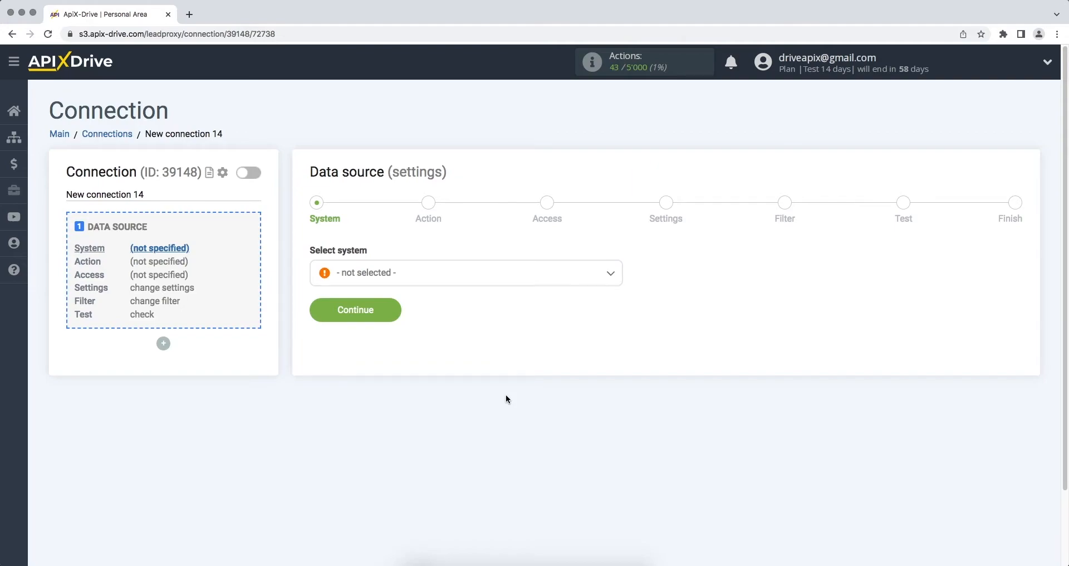
{"action": "left_click", "coordinate": [507, 278]}
{"action": "left_click_drag", "start_coordinate": [620, 293], "coordinate": [621, 421]}
{"action": "left_click", "coordinate": [410, 341]}
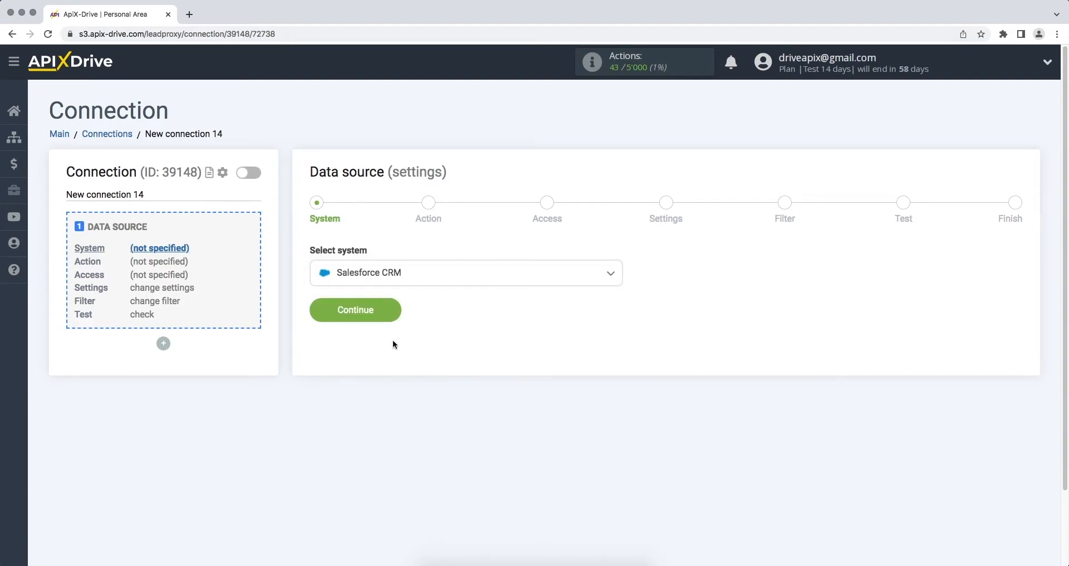
{"action": "left_click", "coordinate": [318, 316]}
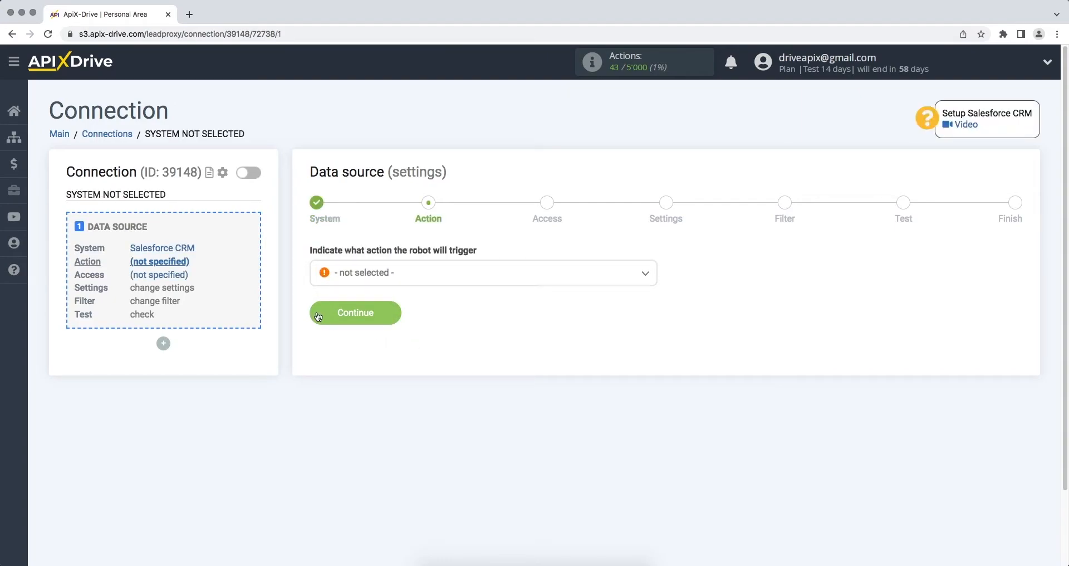
Step: Set the data source action to Get LEADS (new) and proceed to the access stage
{"action": "left_click", "coordinate": [368, 278]}
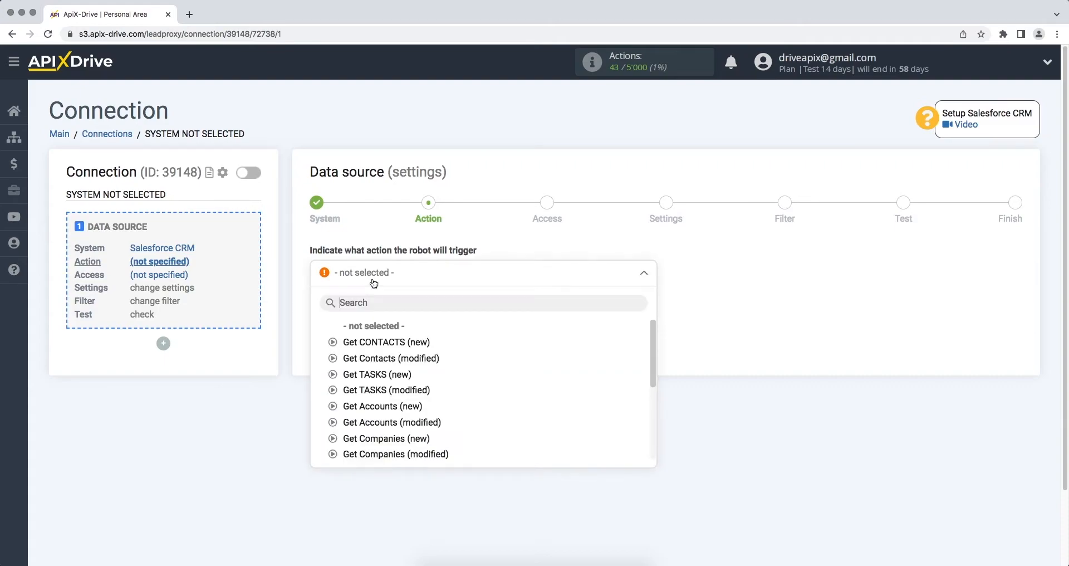
{"action": "left_click_drag", "start_coordinate": [654, 337], "coordinate": [653, 390]}
{"action": "left_click", "coordinate": [395, 404]}
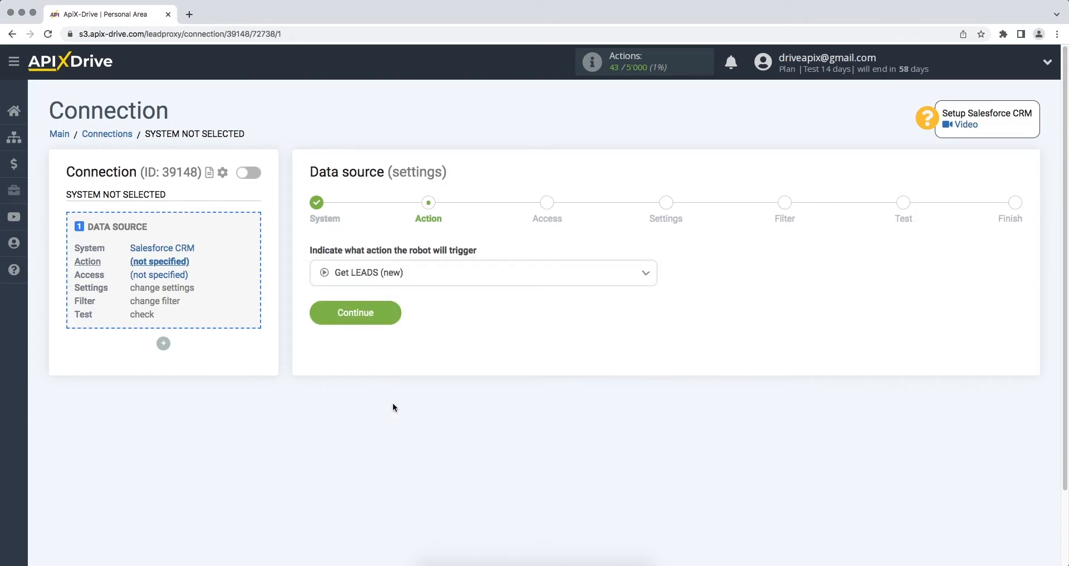
{"action": "left_click", "coordinate": [321, 317]}
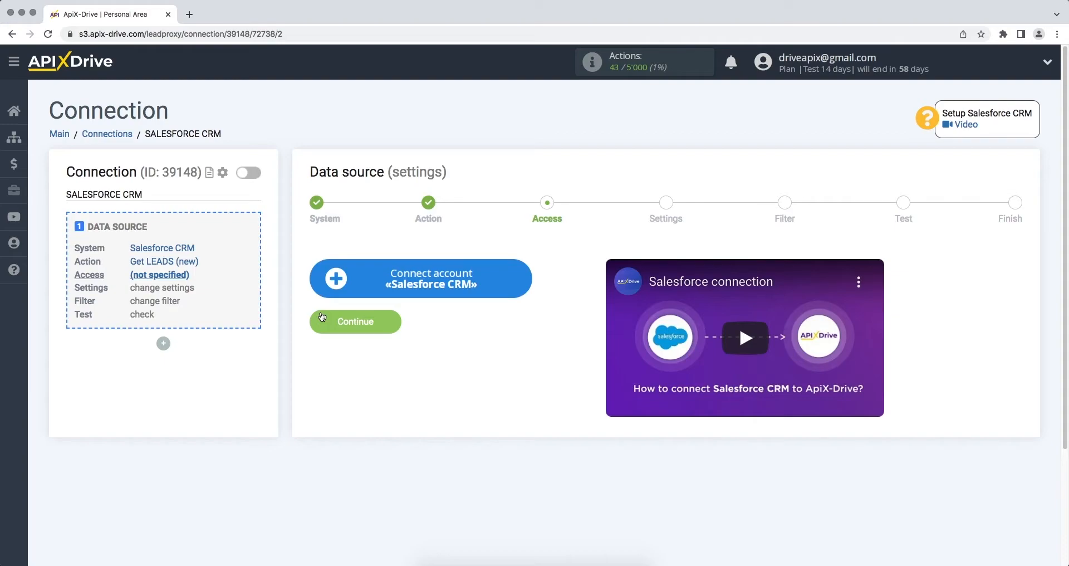
Step: Start connecting a Salesforce CRM account and log in with the account username and password
{"action": "left_click", "coordinate": [335, 285]}
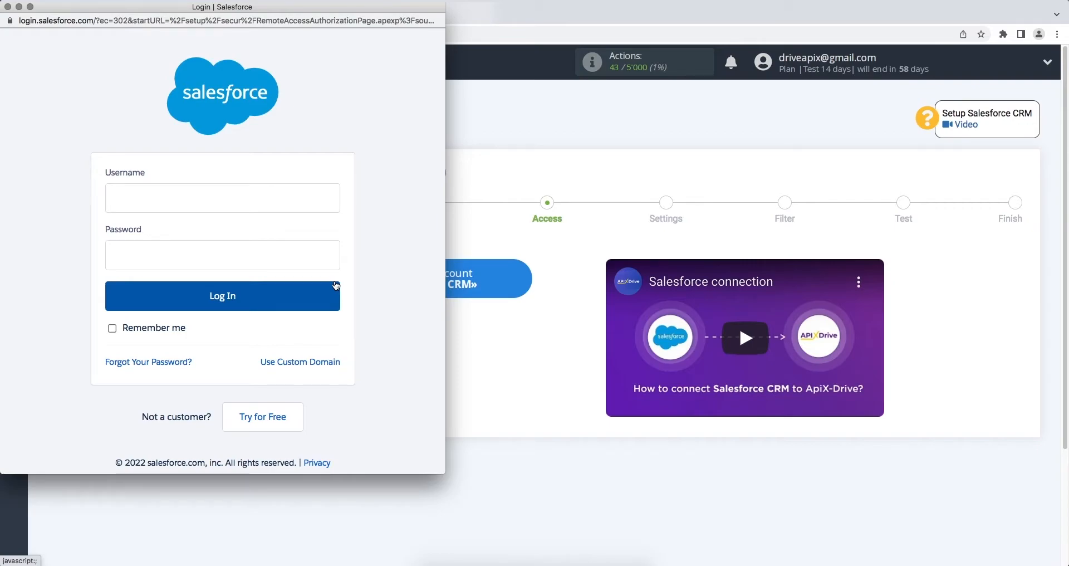
{"action": "left_click", "coordinate": [279, 200]}
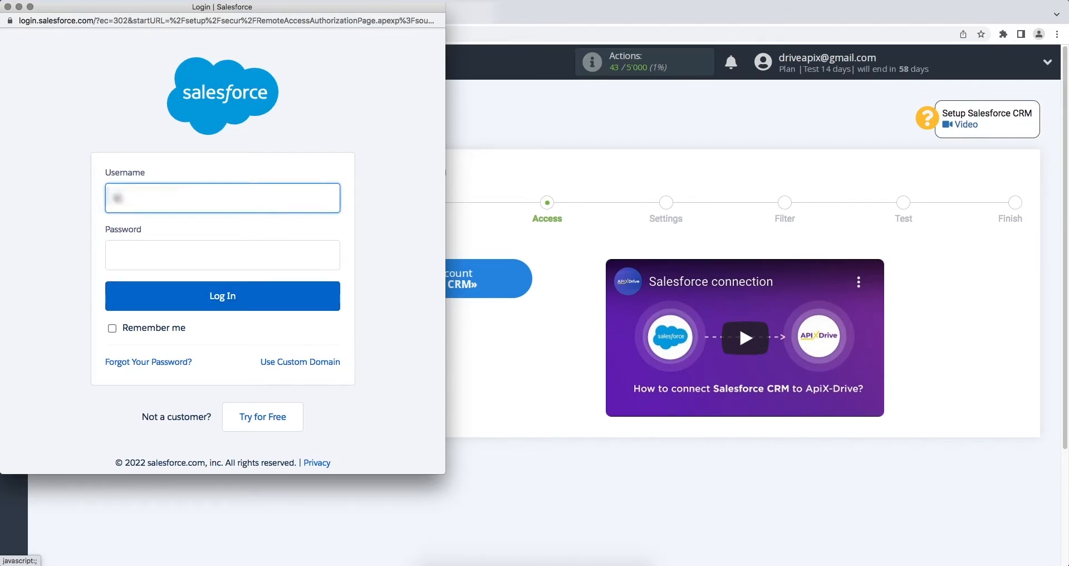
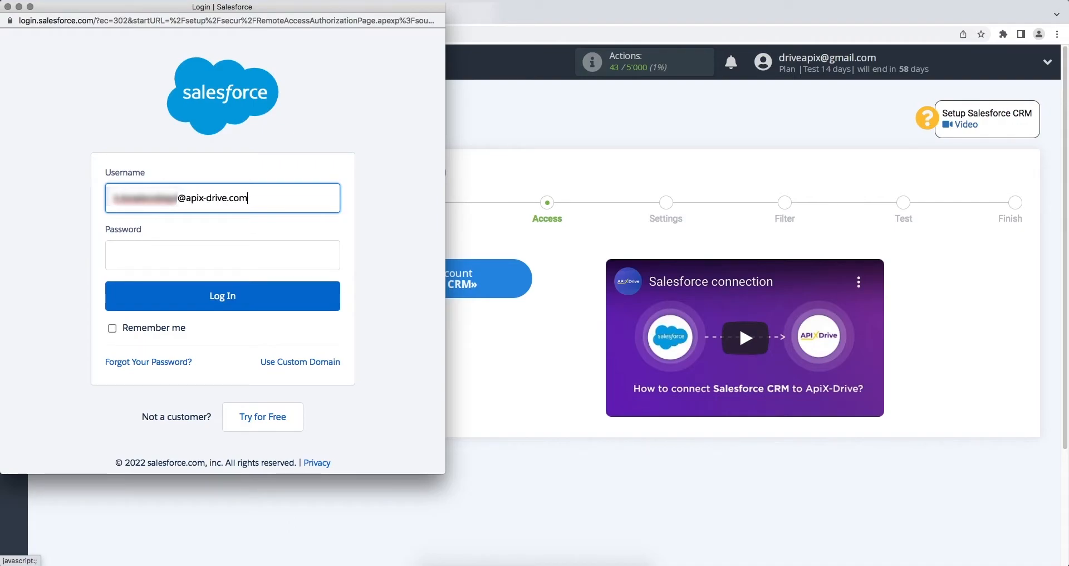
{"action": "left_click", "coordinate": [269, 251]}
{"action": "type", "text": "xxxxxxx"}
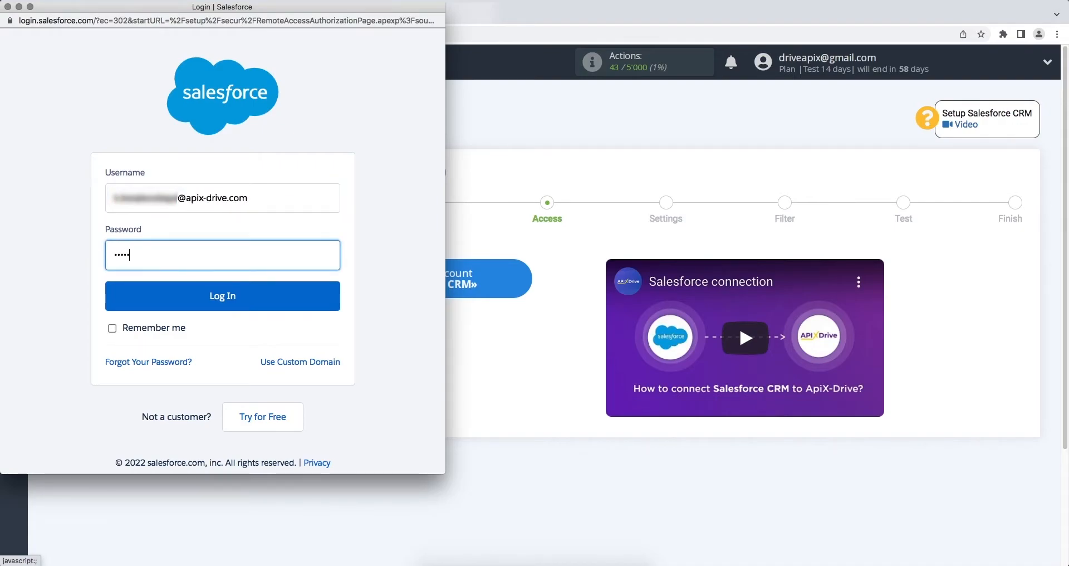
{"action": "type", "text": "xxxxxx"}
{"action": "left_click", "coordinate": [275, 297]}
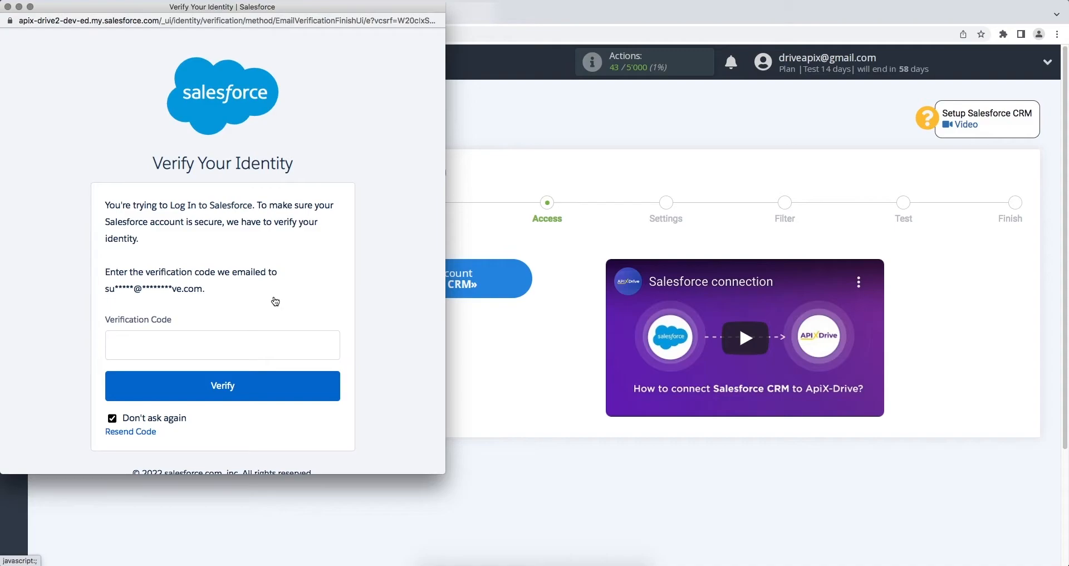
Step: Enter the emailed verification code to verify the Salesforce login
{"action": "left_click", "coordinate": [269, 342]}
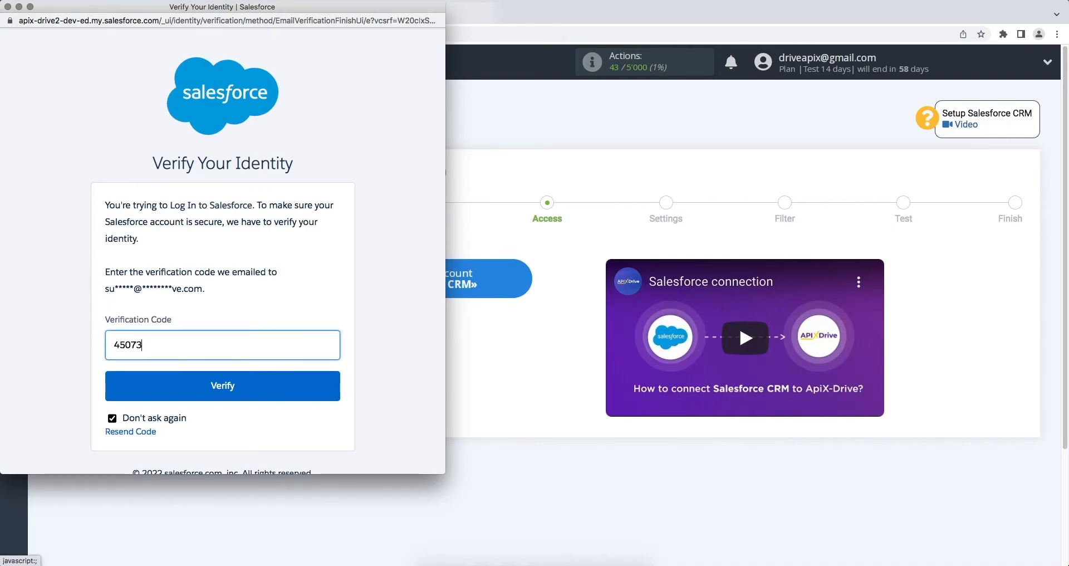
{"action": "left_click", "coordinate": [250, 398]}
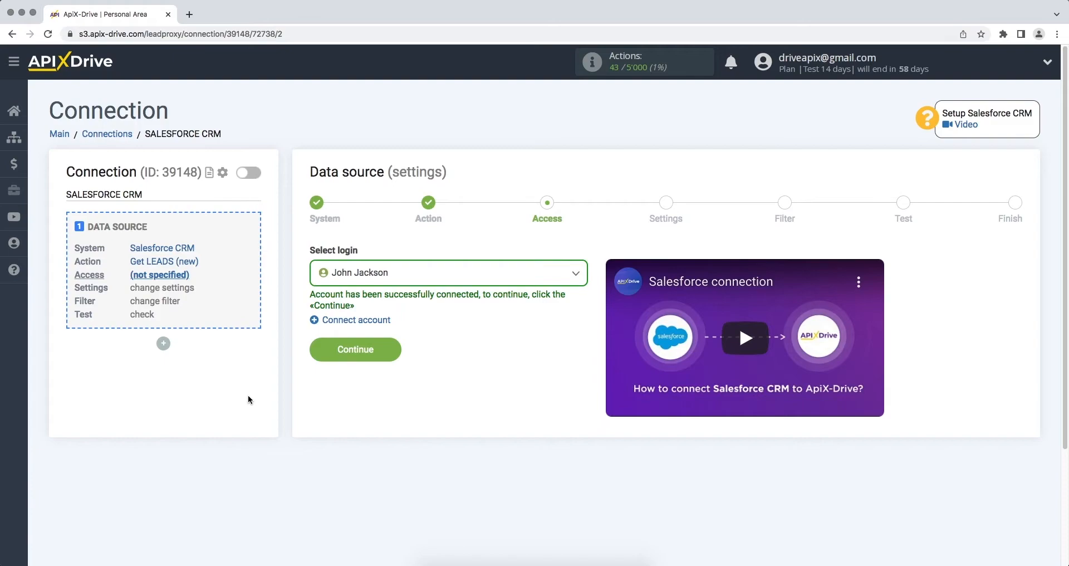
Step: Select the connected Salesforce account as the data source login and proceed to its settings
{"action": "left_click", "coordinate": [369, 282]}
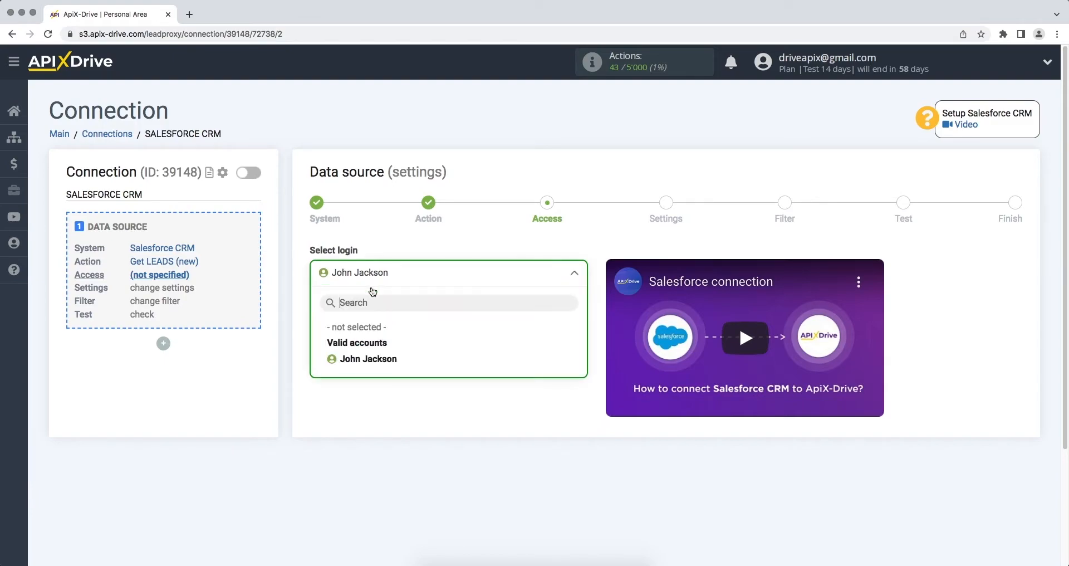
{"action": "left_click", "coordinate": [368, 364]}
{"action": "left_click", "coordinate": [319, 354]}
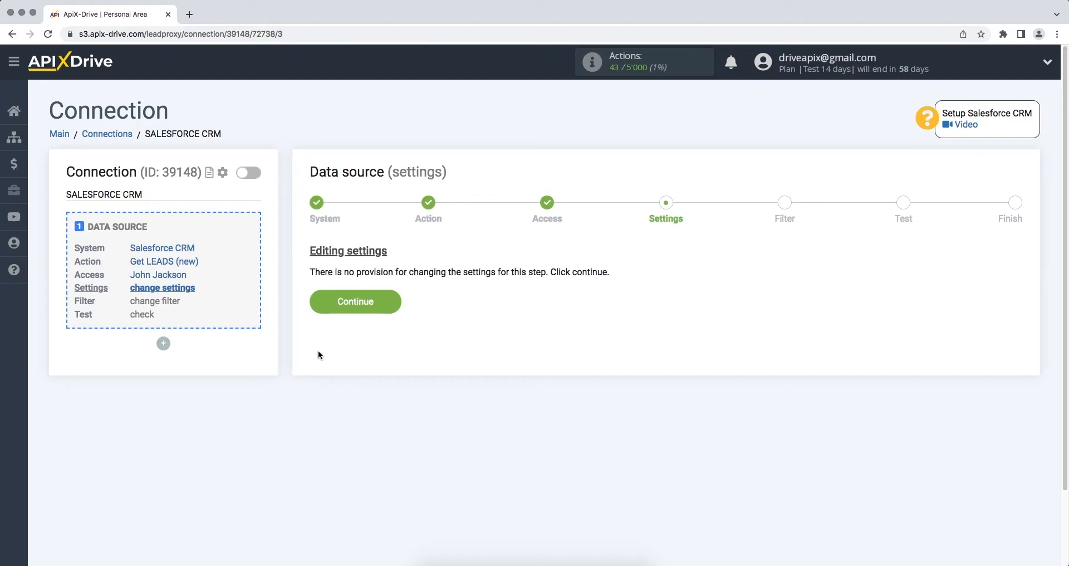
Step: Proceed through the source settings and filter without adding conditions, then review and accept the Salesforce test data
{"action": "left_click", "coordinate": [316, 300]}
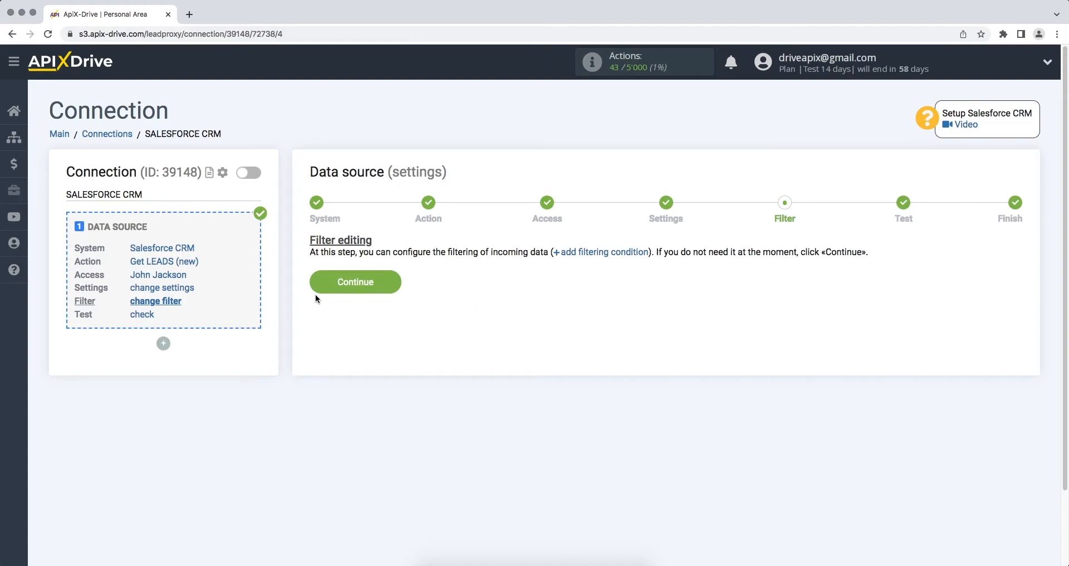
{"action": "left_click", "coordinate": [317, 284]}
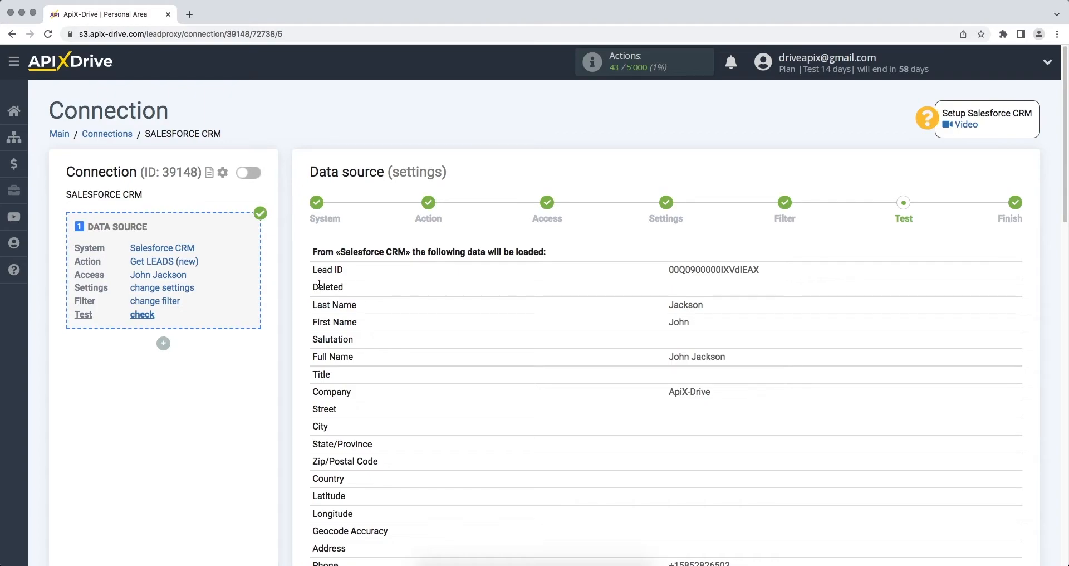
{"action": "scroll", "coordinate": [319, 284], "scroll_direction": "down", "scroll_amount": 20}
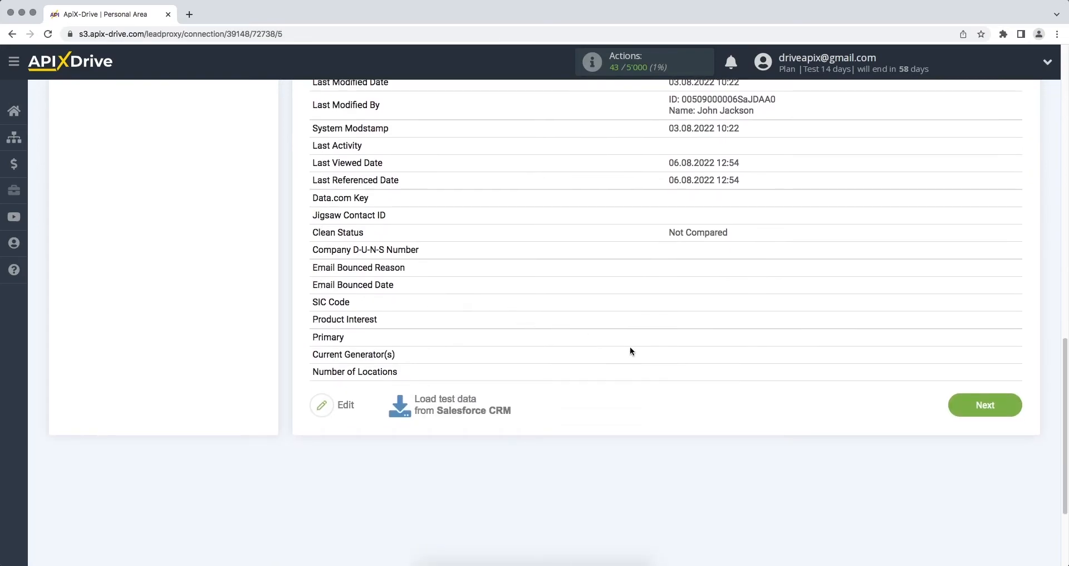
{"action": "left_click", "coordinate": [957, 406]}
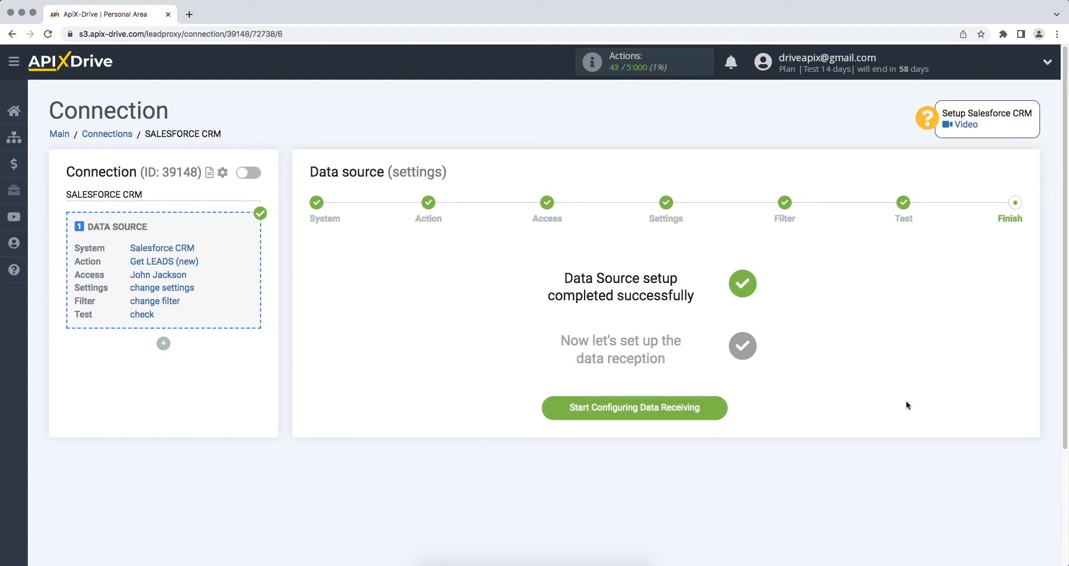
Step: Start configuring data receiving and set Infobip as the data destination system
{"action": "left_click", "coordinate": [582, 406]}
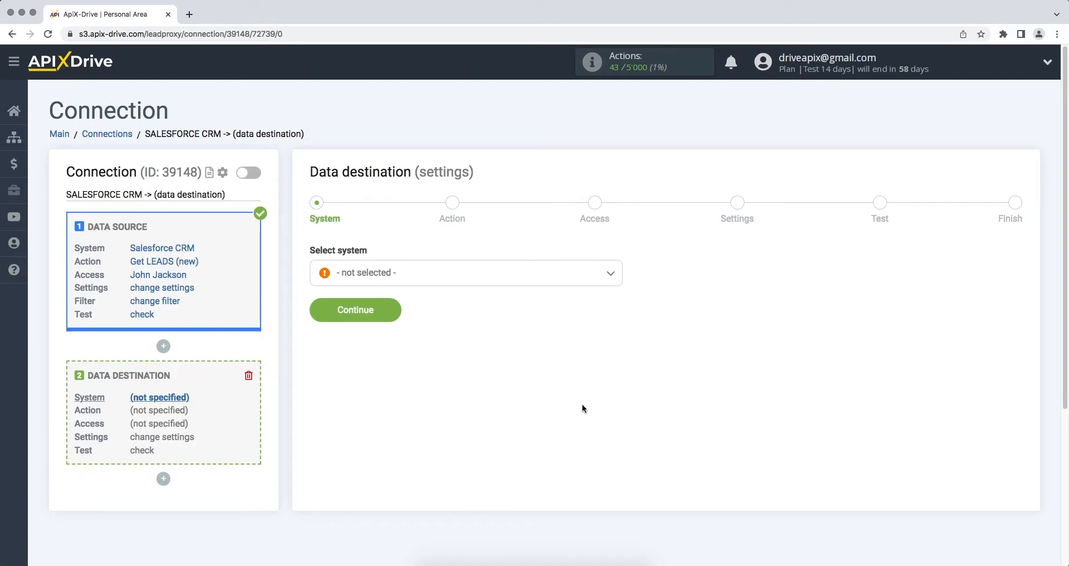
{"action": "left_click", "coordinate": [559, 281]}
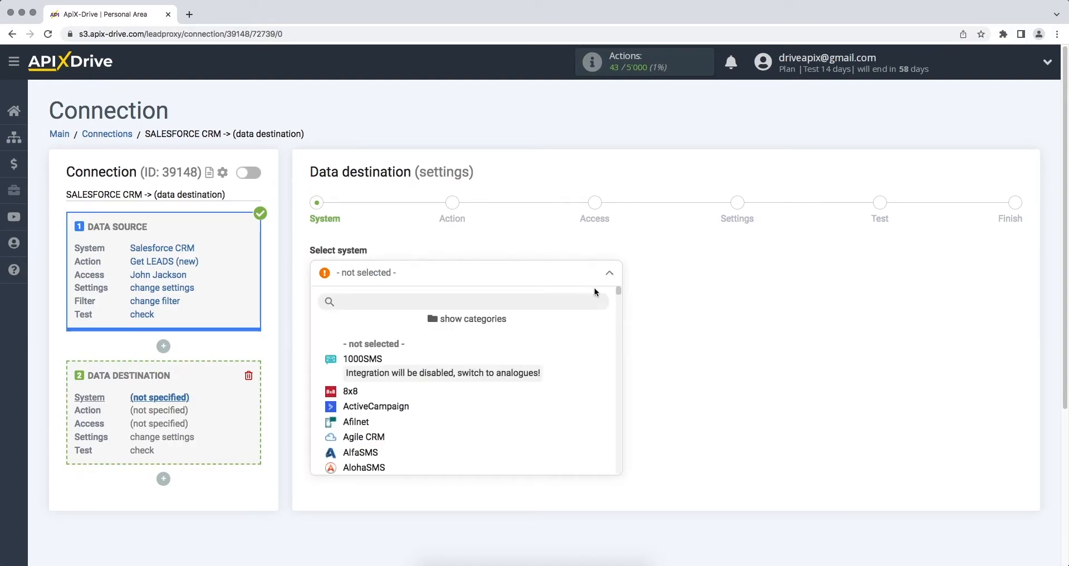
{"action": "left_click_drag", "start_coordinate": [618, 293], "coordinate": [619, 339]}
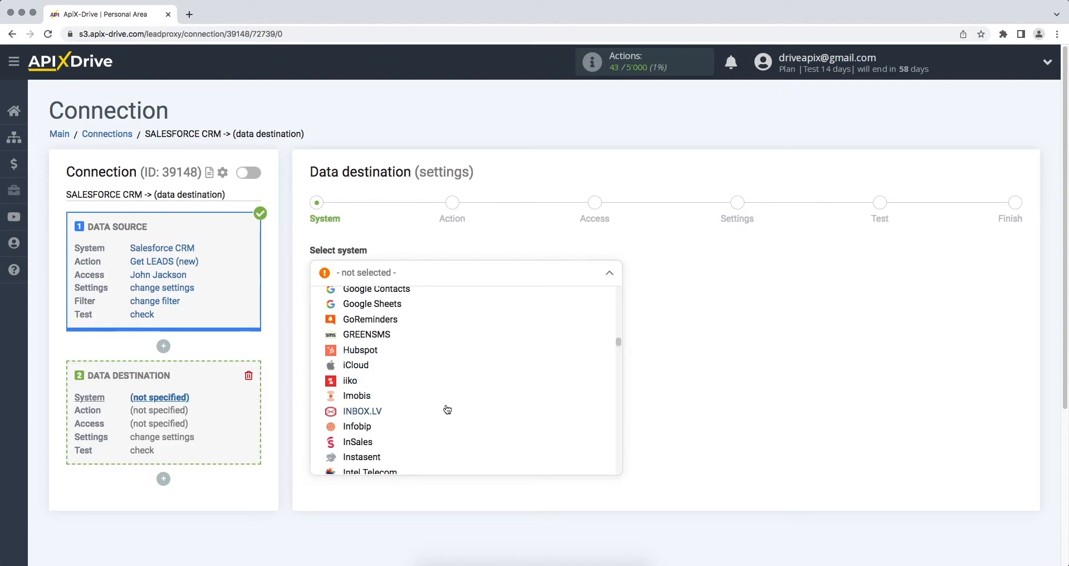
{"action": "left_click", "coordinate": [399, 427]}
{"action": "left_click", "coordinate": [315, 313]}
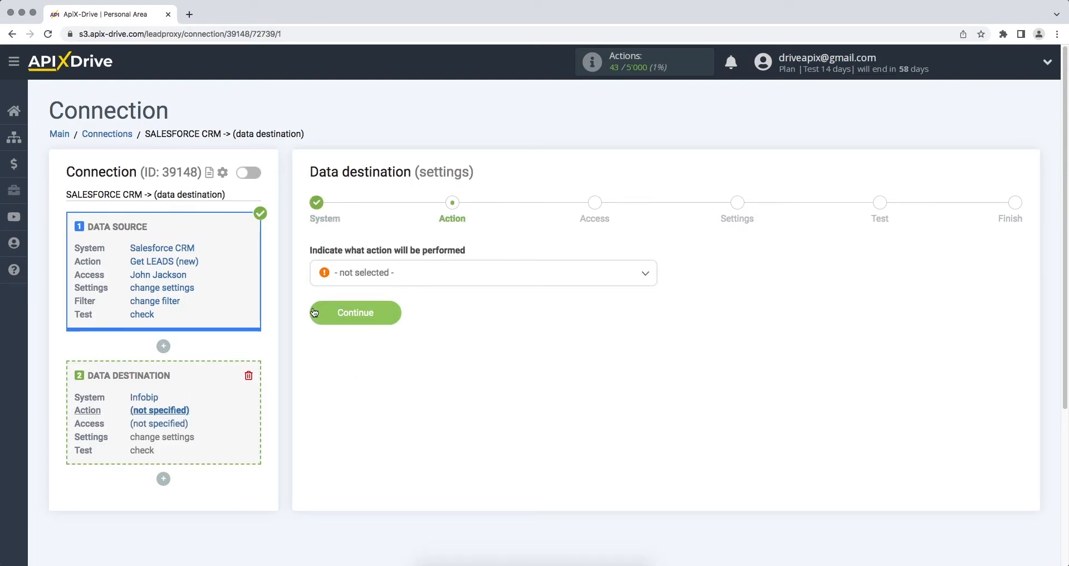
Step: Set the Infobip destination action to Send SMS and proceed to the access stage
{"action": "left_click", "coordinate": [357, 275]}
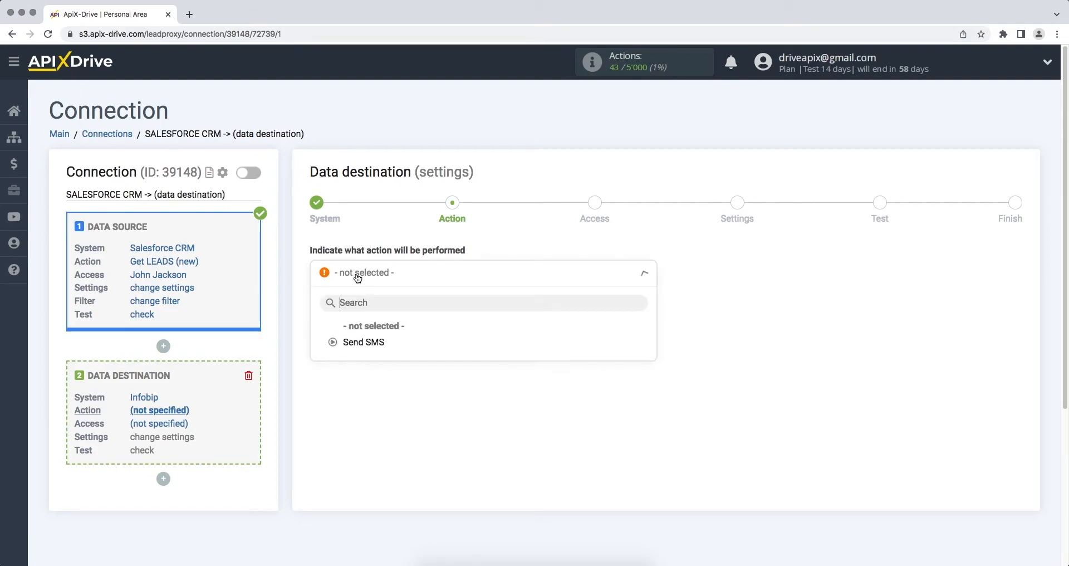
{"action": "left_click", "coordinate": [354, 344]}
{"action": "left_click", "coordinate": [325, 319]}
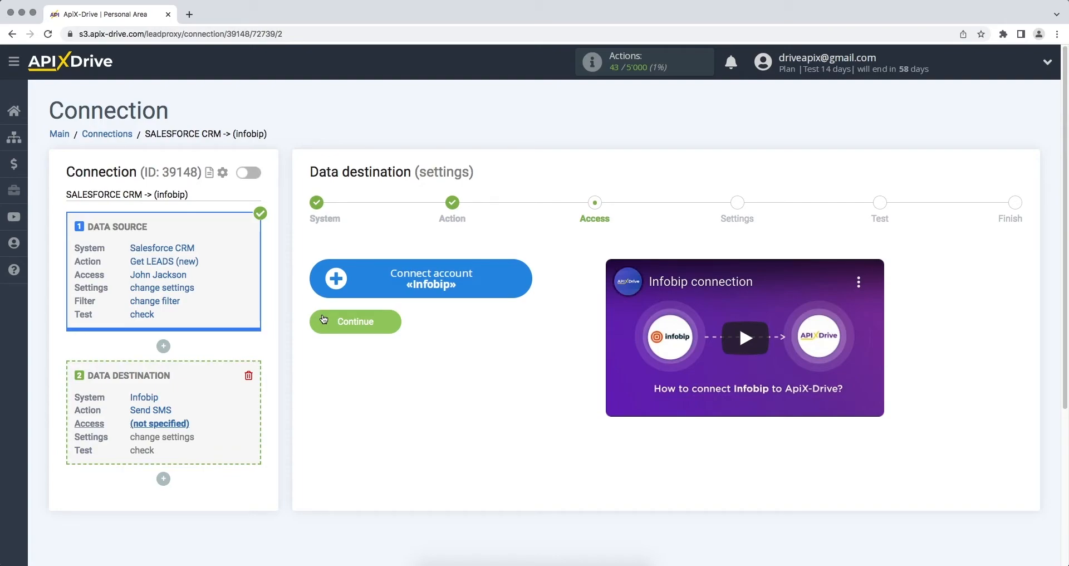
Step: Start connecting an Infobip account and copy the API Base URL from the Infobip portal's developer homepage into the integration's Base URL
{"action": "left_click", "coordinate": [332, 286]}
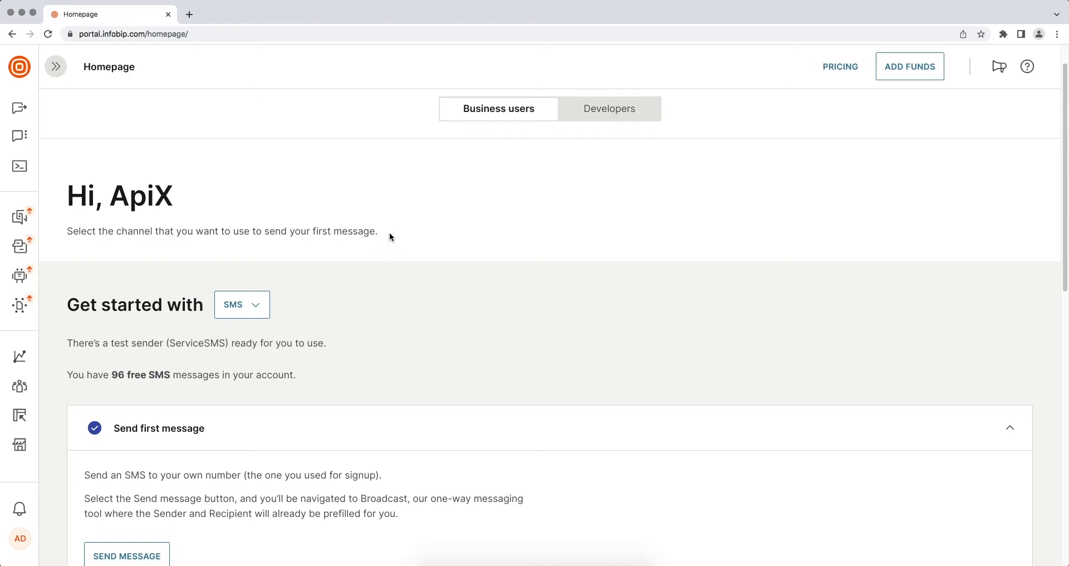
{"action": "left_click", "coordinate": [577, 110]}
{"action": "left_click_drag", "start_coordinate": [823, 206], "coordinate": [946, 207]}
{"action": "right_click", "coordinate": [937, 207]}
{"action": "left_click", "coordinate": [934, 230]}
{"action": "key", "text": "super+grave"}
{"action": "right_click", "coordinate": [649, 269]}
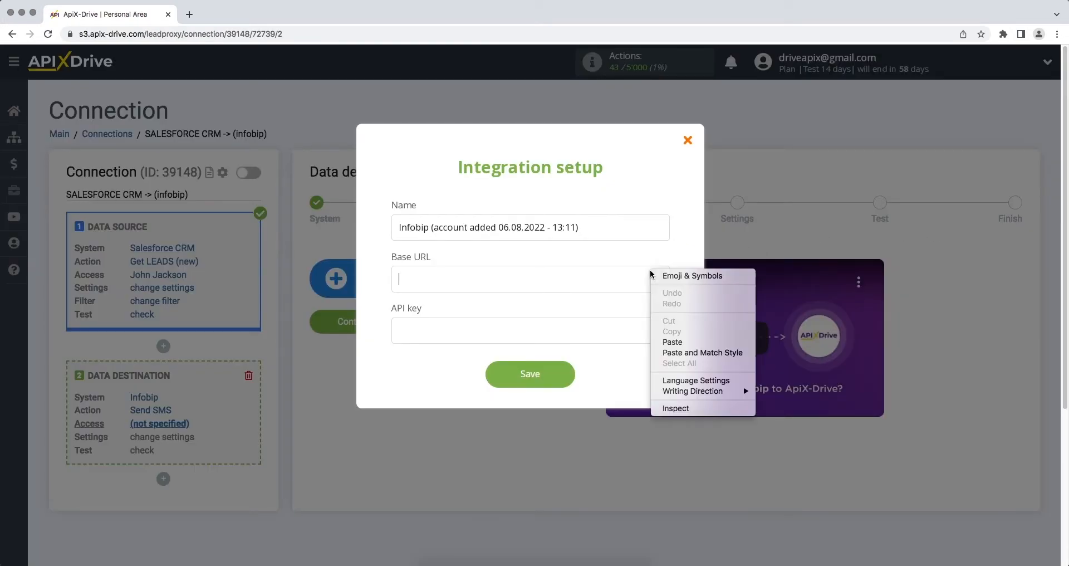
{"action": "left_click", "coordinate": [671, 341]}
Step: Copy the API key from the Infobip portal and paste it into the integration's API key field
{"action": "key", "text": "super+grave"}
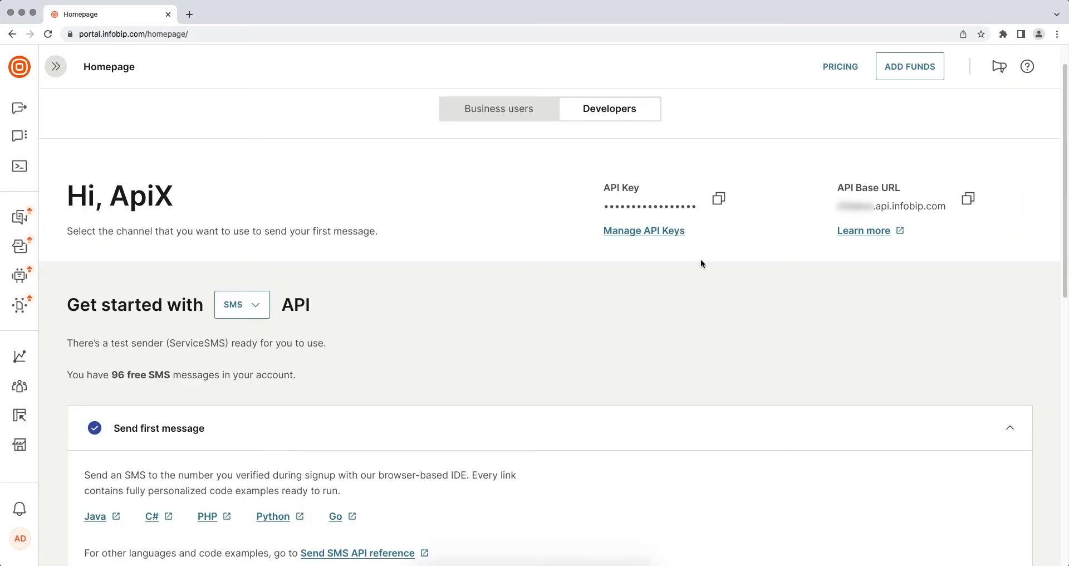
{"action": "left_click", "coordinate": [718, 199]}
{"action": "key", "text": "super+grave"}
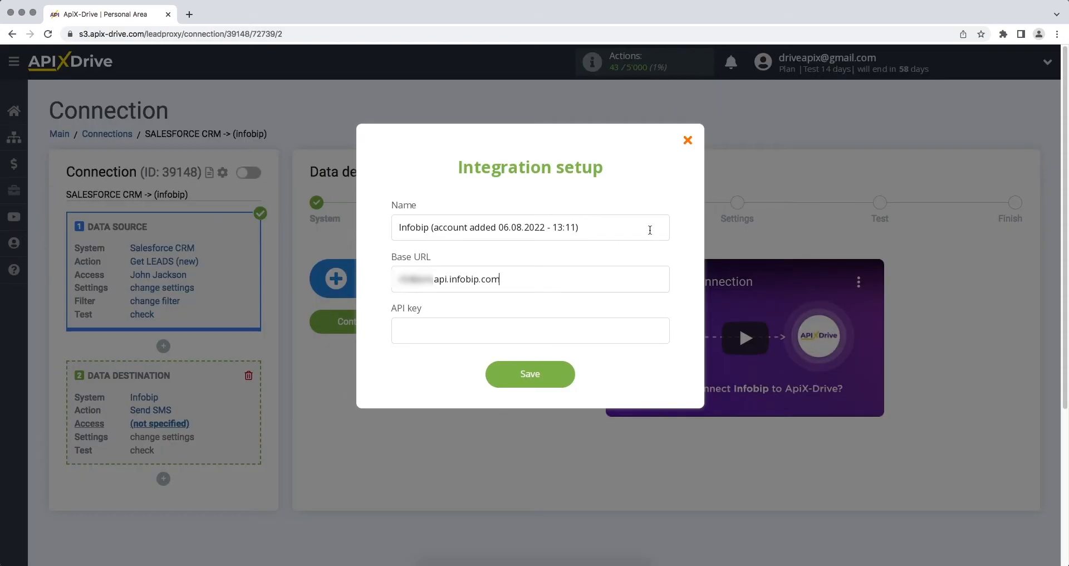
{"action": "right_click", "coordinate": [553, 323]}
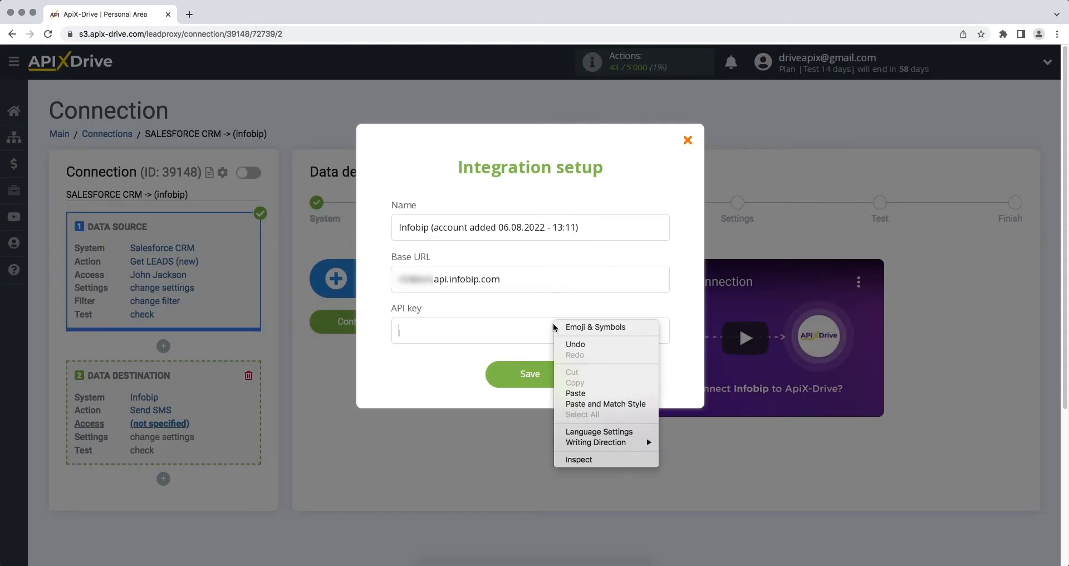
{"action": "left_click", "coordinate": [571, 392]}
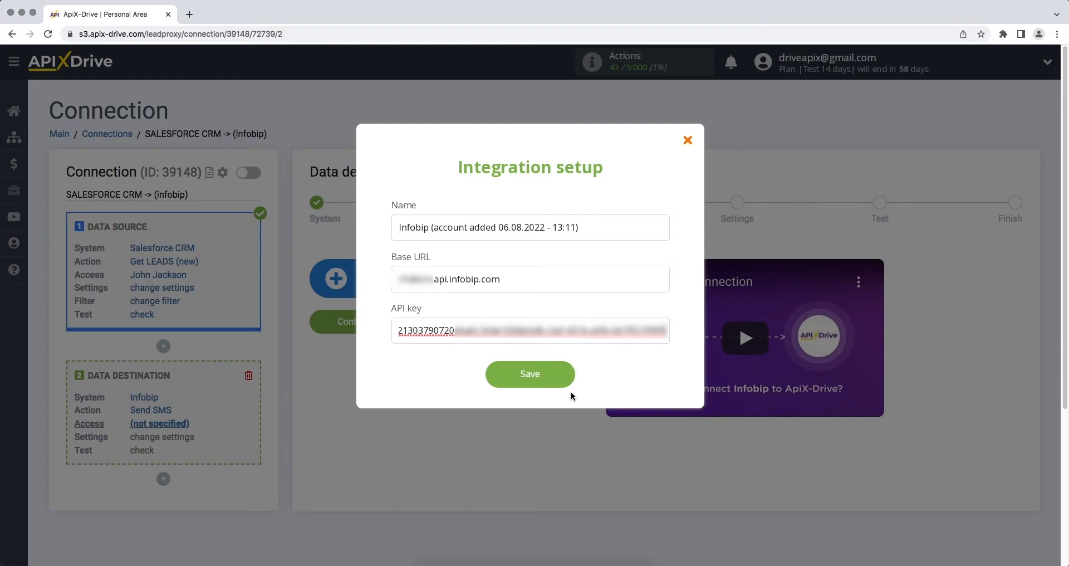
Step: Save the Infobip integration, select the connected account as the destination login and proceed to its settings
{"action": "left_click", "coordinate": [538, 378]}
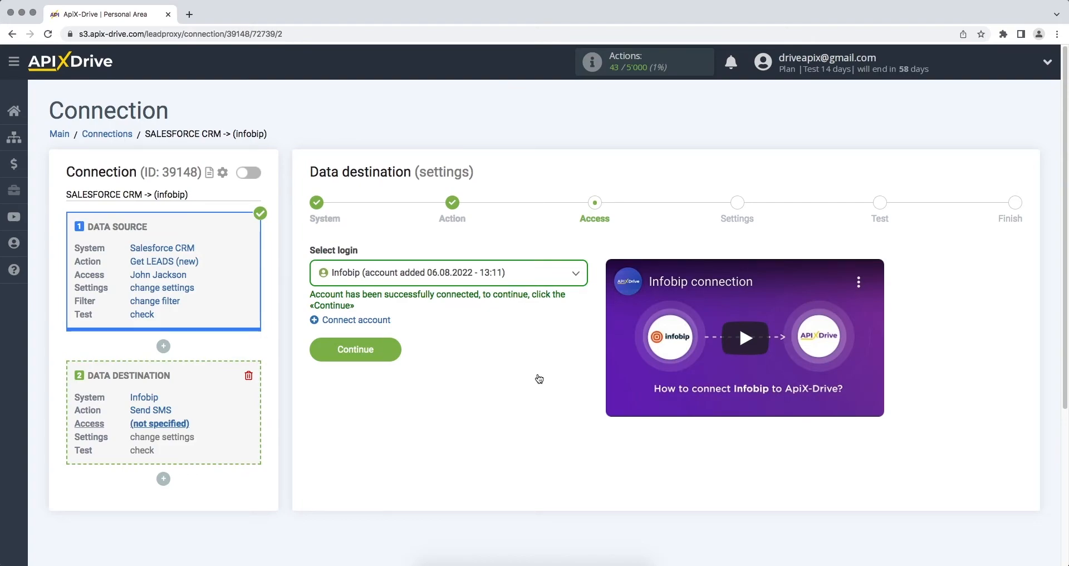
{"action": "left_click", "coordinate": [518, 276]}
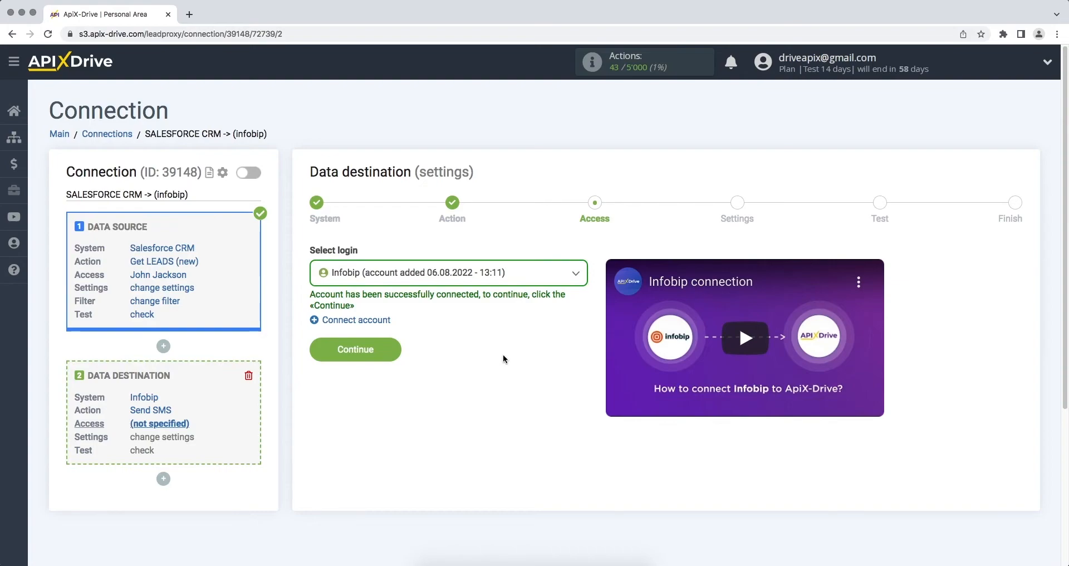
{"action": "left_click", "coordinate": [326, 353]}
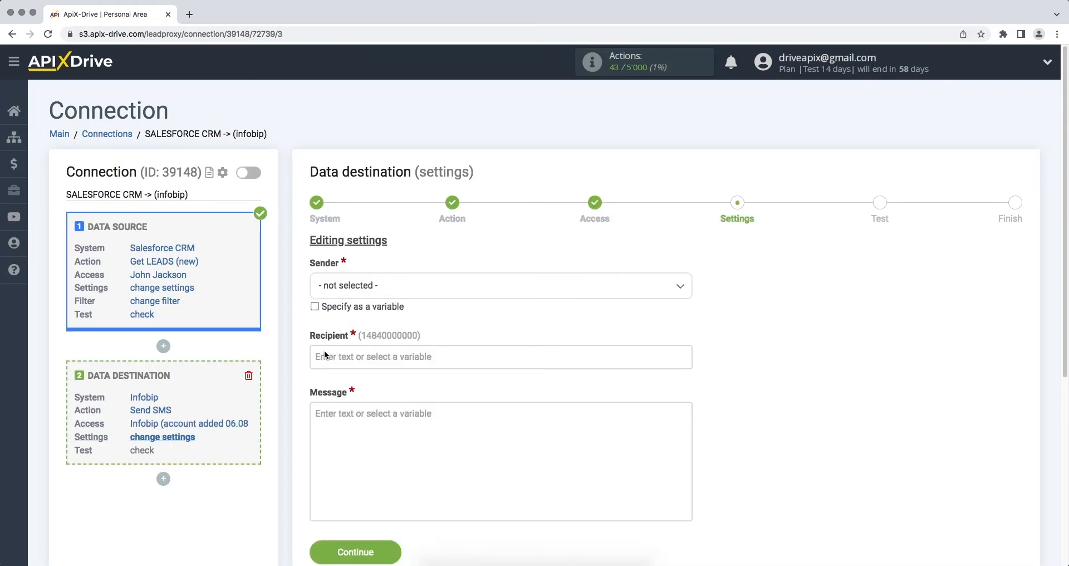
Step: Set the SMS sender to DemoCompany and use the Salesforce CRM Phone variable as the recipient
{"action": "left_click", "coordinate": [363, 296]}
{"action": "left_click", "coordinate": [363, 354]}
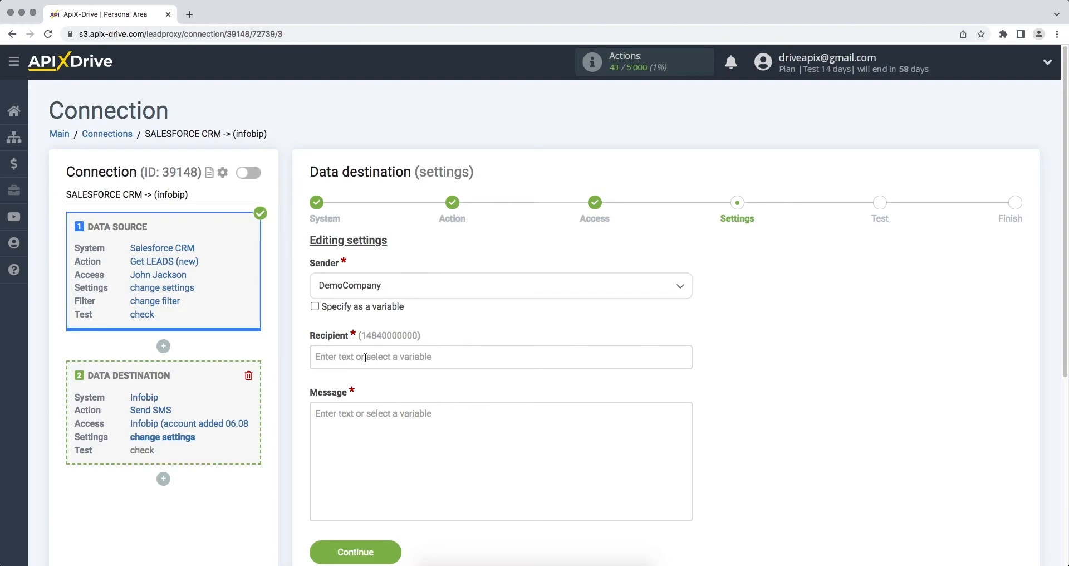
{"action": "left_click", "coordinate": [365, 357]}
{"action": "scroll", "coordinate": [679, 243], "scroll_direction": "down", "scroll_amount": 2}
{"action": "left_click_drag", "start_coordinate": [680, 247], "coordinate": [686, 379]}
{"action": "left_click", "coordinate": [443, 312]}
Step: Insert the Salesforce CRM Full Name variable into the message and put the greeting "Hello," in front of it
{"action": "left_click", "coordinate": [405, 270]}
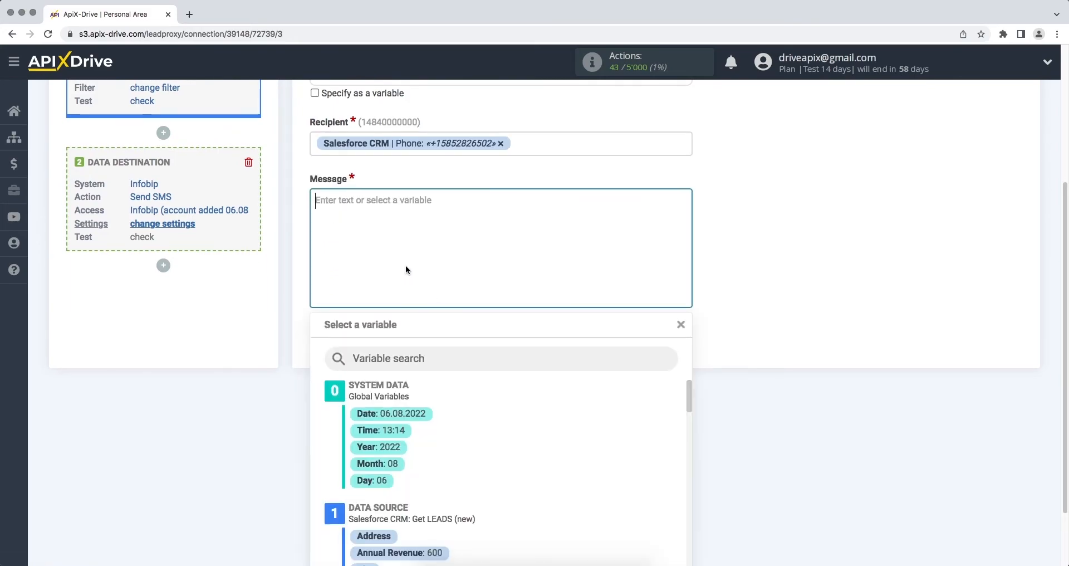
{"action": "left_click_drag", "start_coordinate": [682, 341], "coordinate": [685, 424]}
{"action": "left_click", "coordinate": [450, 425]}
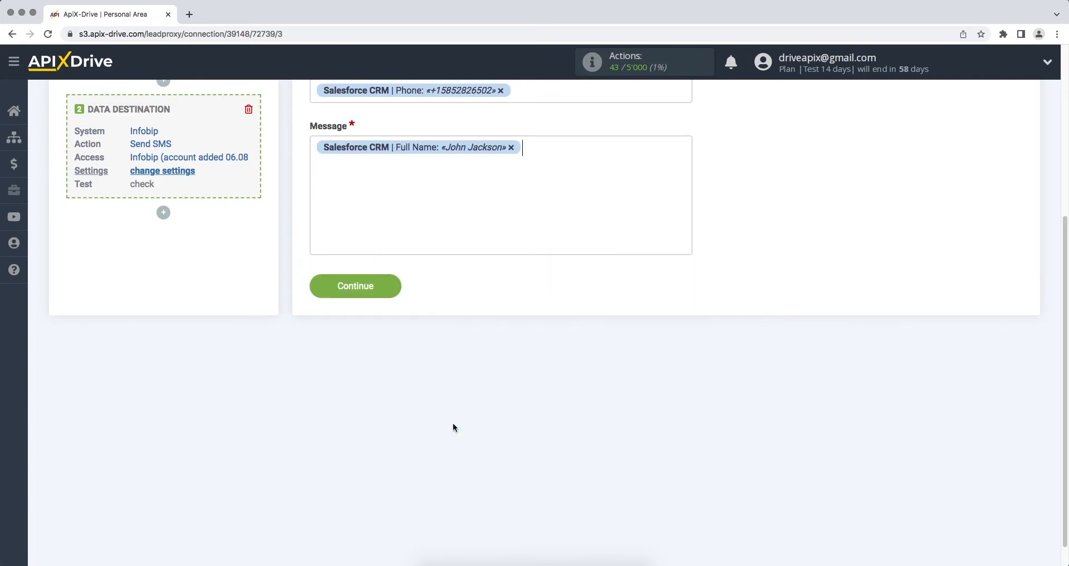
{"action": "left_click", "coordinate": [314, 153]}
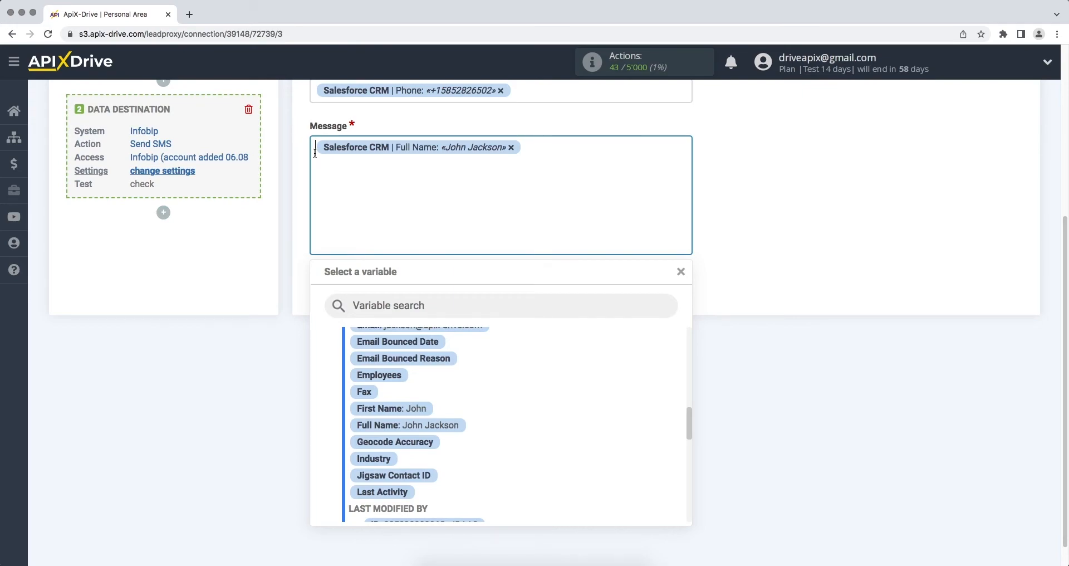
{"action": "type", "text": "Hello,"}
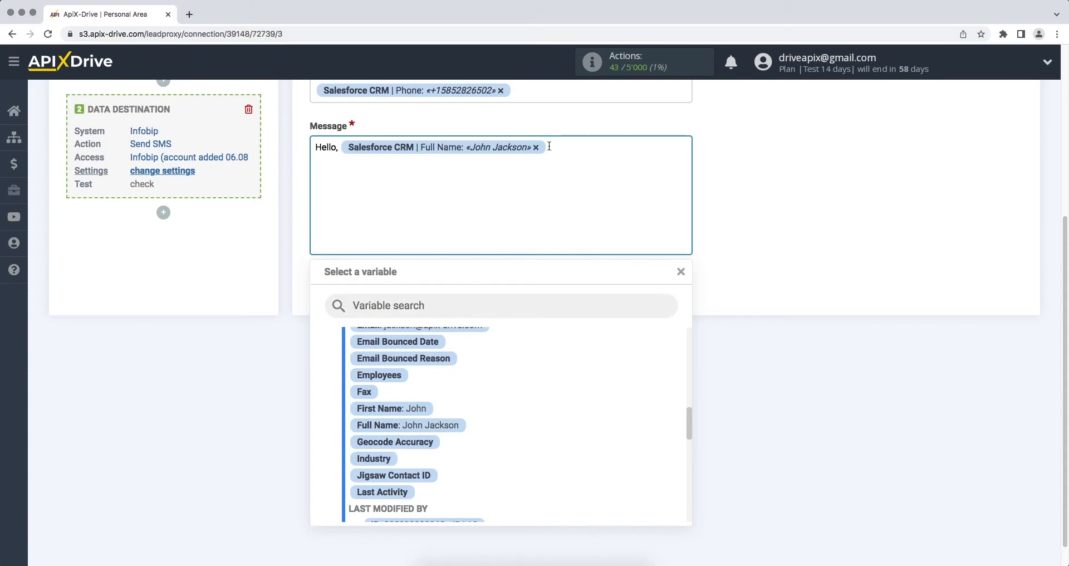
Step: Add the message line "Thank you for your interest, we will contact you soon!" and proceed to the test stage
{"action": "key", "text": "Return"}
{"action": "type", "text": "Thank you for your interest, we will contact you soon!"}
{"action": "left_click", "coordinate": [753, 205]}
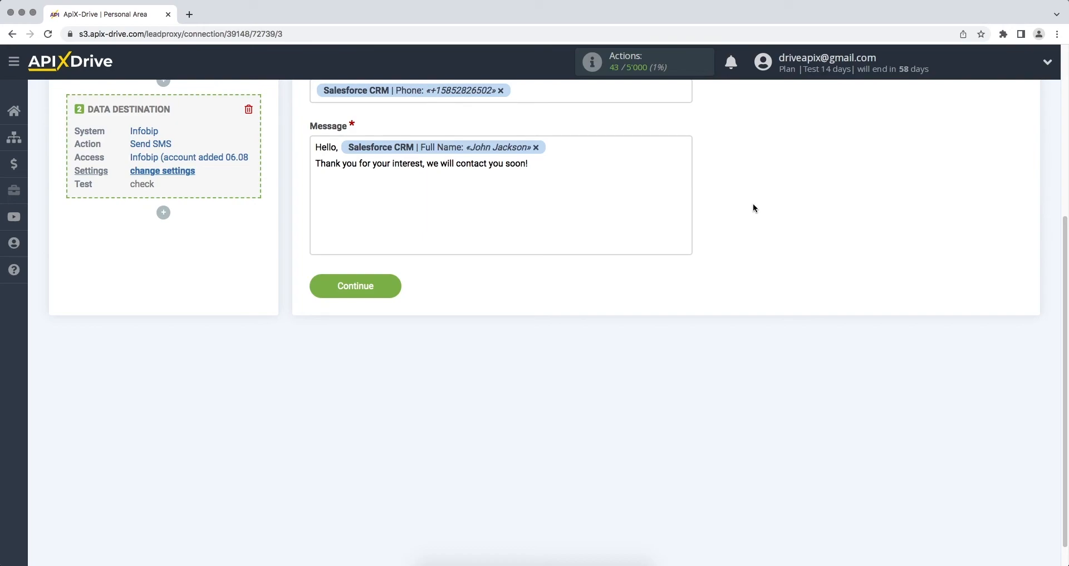
{"action": "left_click", "coordinate": [346, 285]}
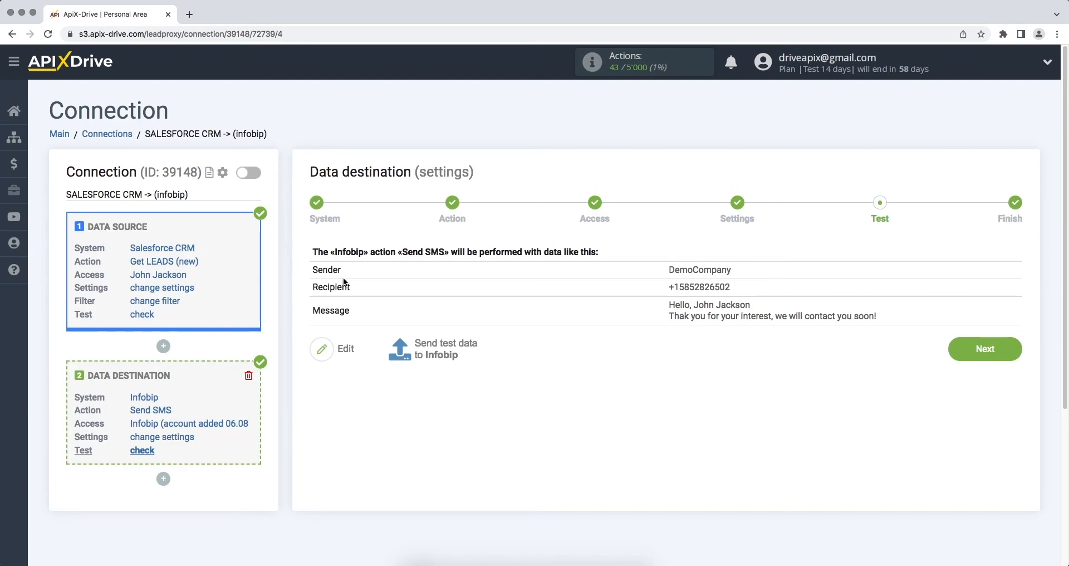
Step: Send the test data to Infobip, finish the destination setup and enable auto-update for the connection
{"action": "left_click", "coordinate": [416, 345]}
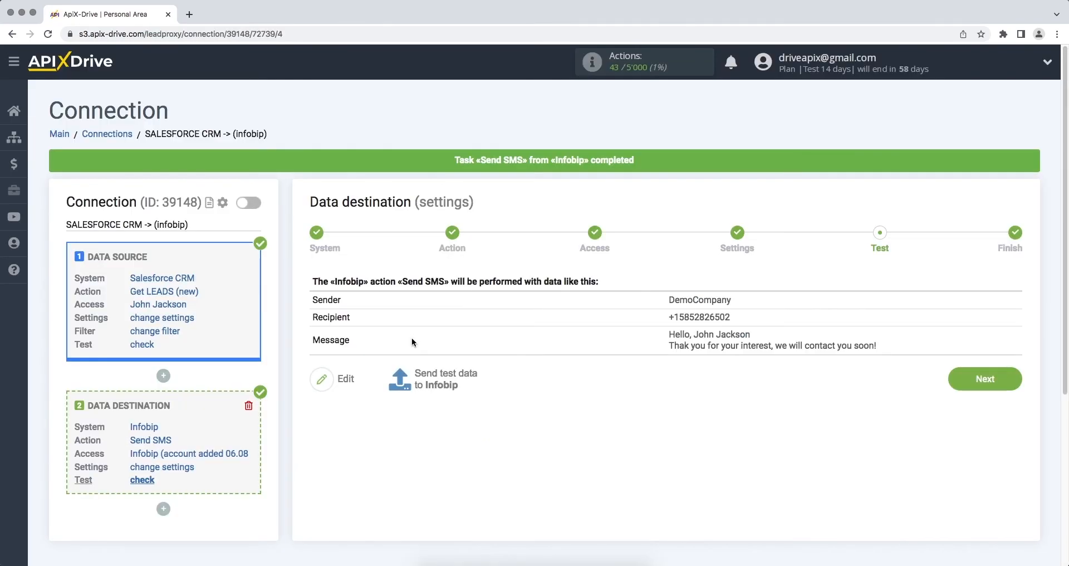
{"action": "left_click", "coordinate": [949, 381]}
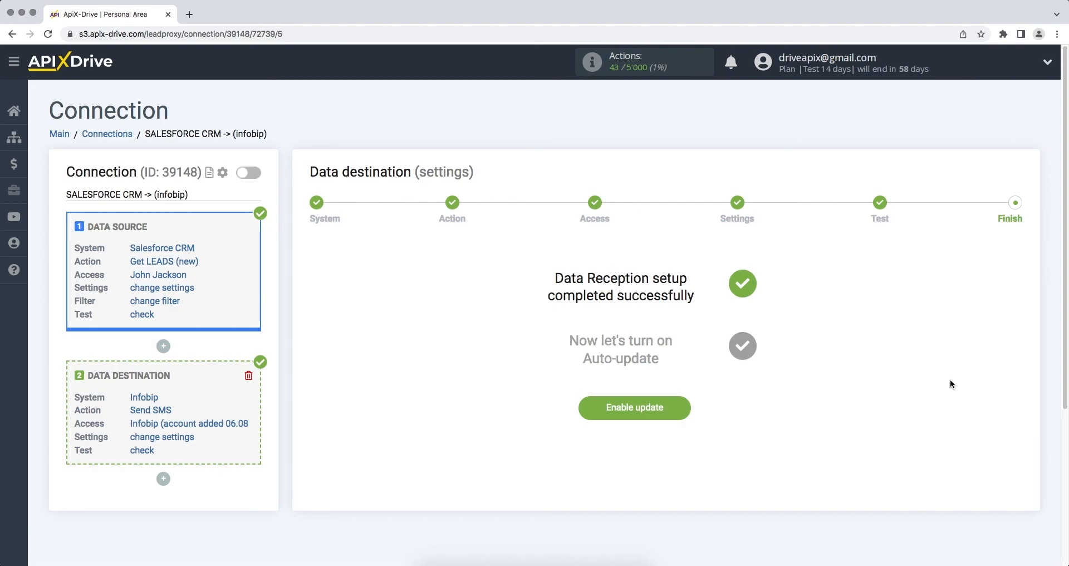
{"action": "left_click", "coordinate": [597, 401]}
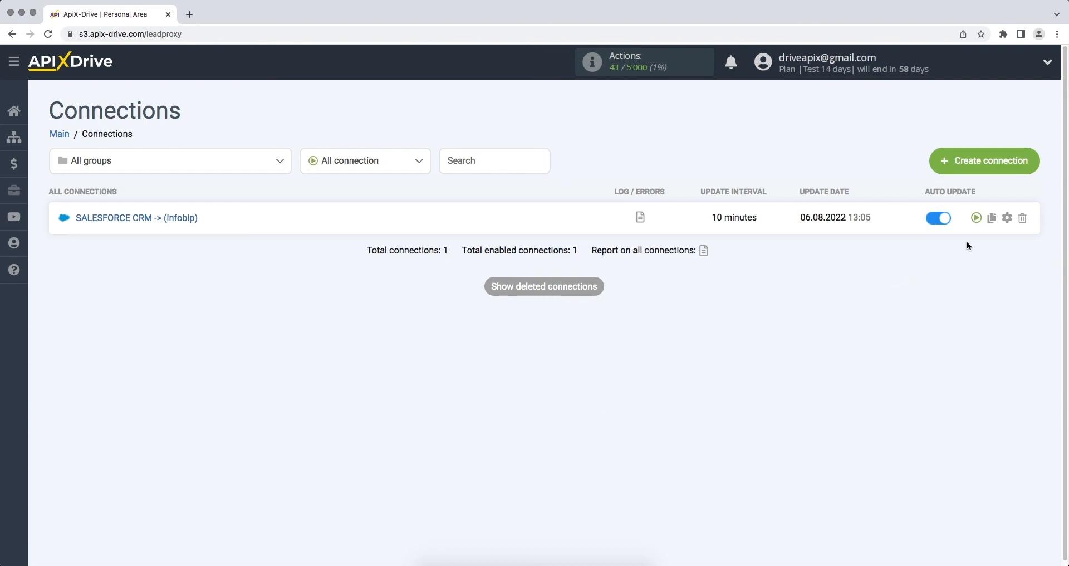
Step: Set the update interval of the SALESFORCE CRM -> (infobip) connection to 5 minutes and save its setup
{"action": "left_click", "coordinate": [1006, 218]}
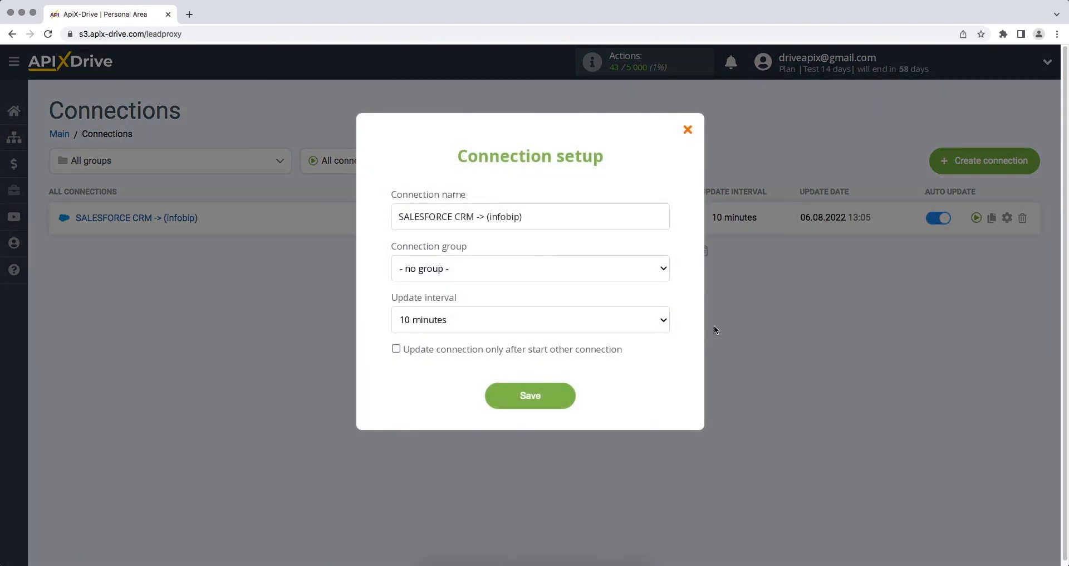
{"action": "left_click", "coordinate": [651, 320]}
{"action": "left_click", "coordinate": [650, 306]}
{"action": "left_click", "coordinate": [512, 391]}
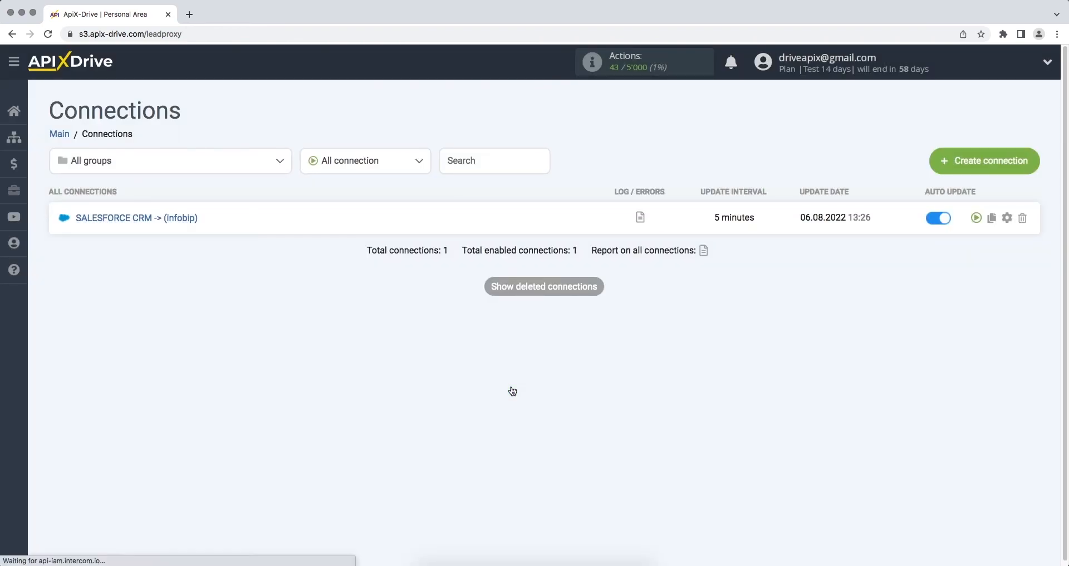